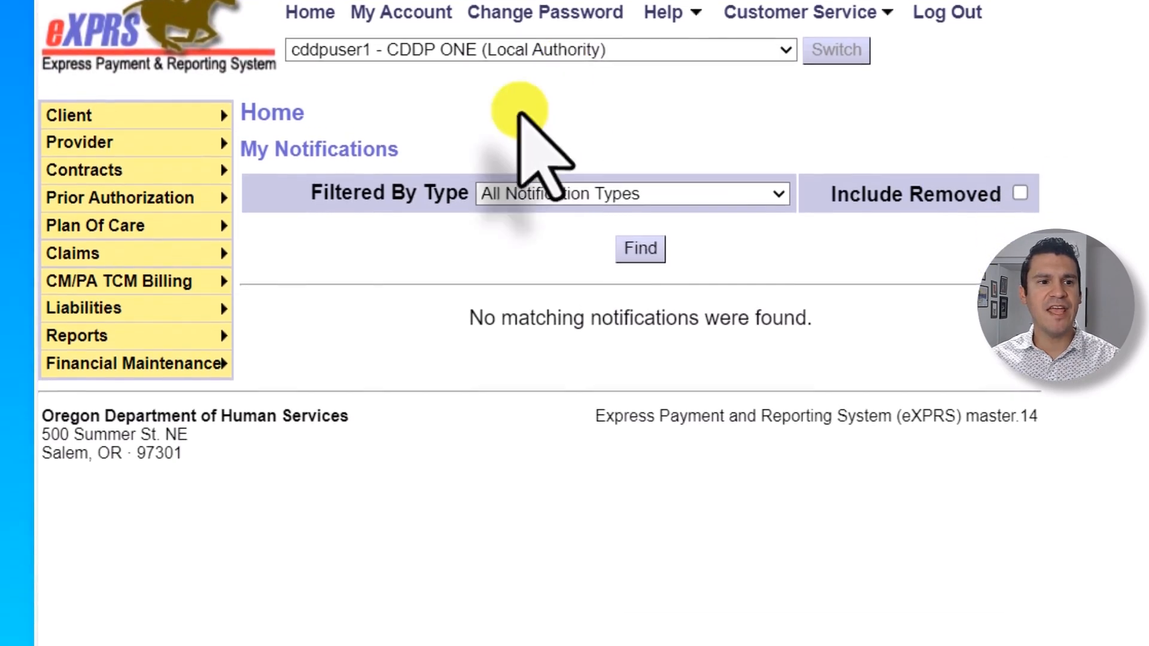
- Create a new Client Prior Authorization and enter the client's prime ID to identify the client
mouse_move(204, 350)
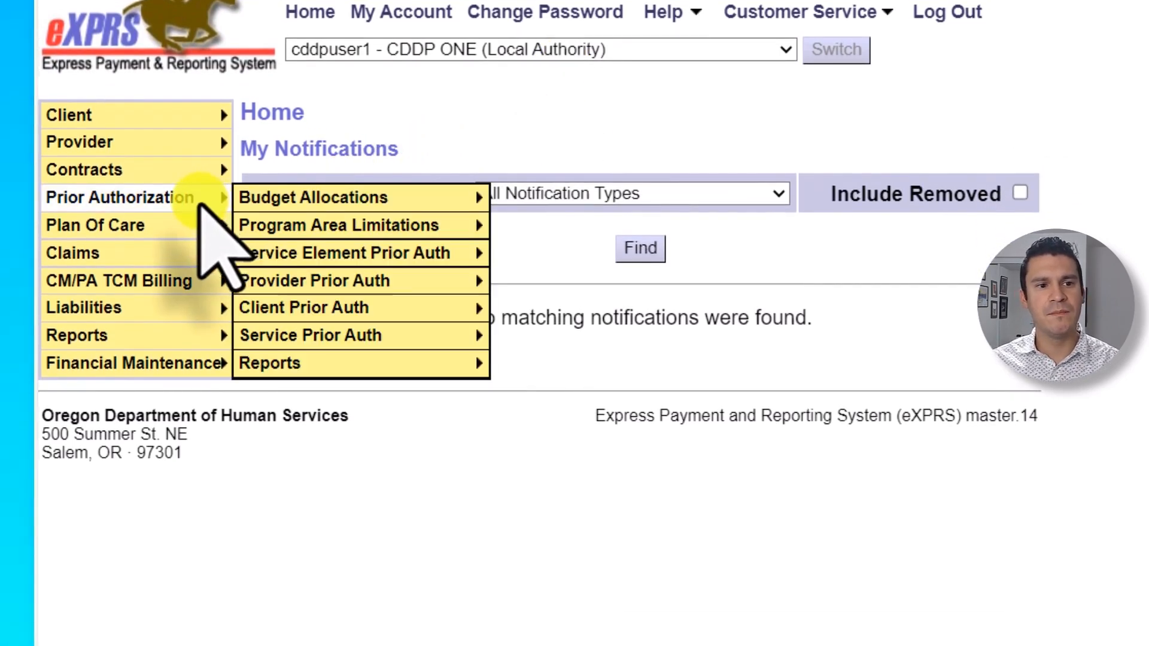
mouse_move(453, 311)
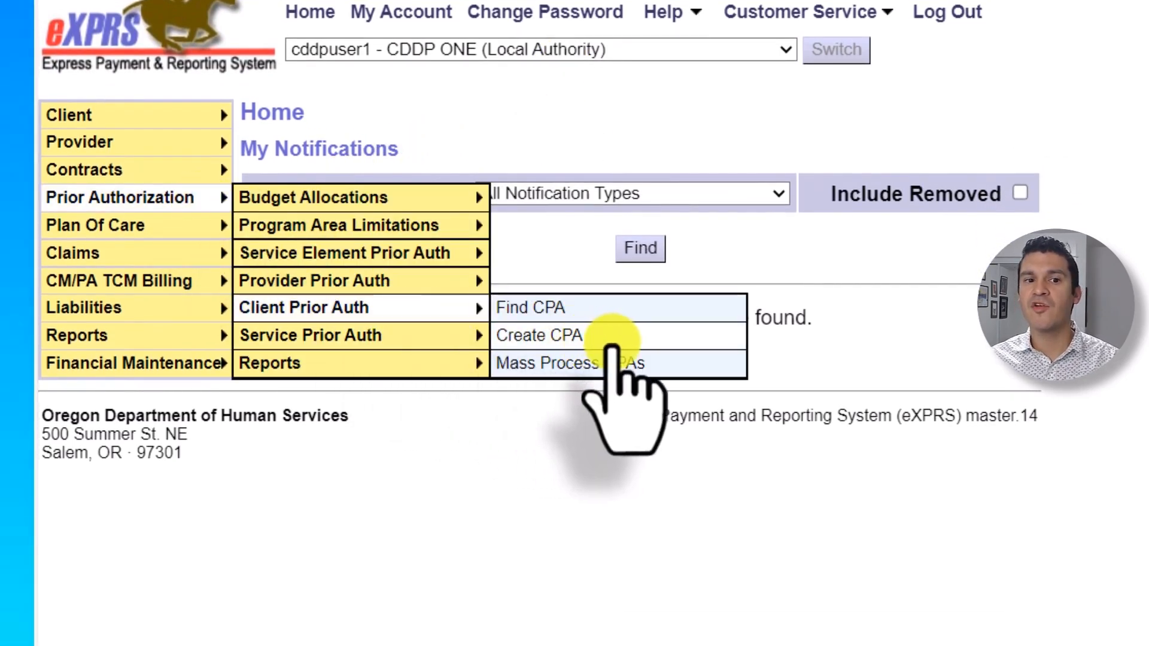
click(615, 335)
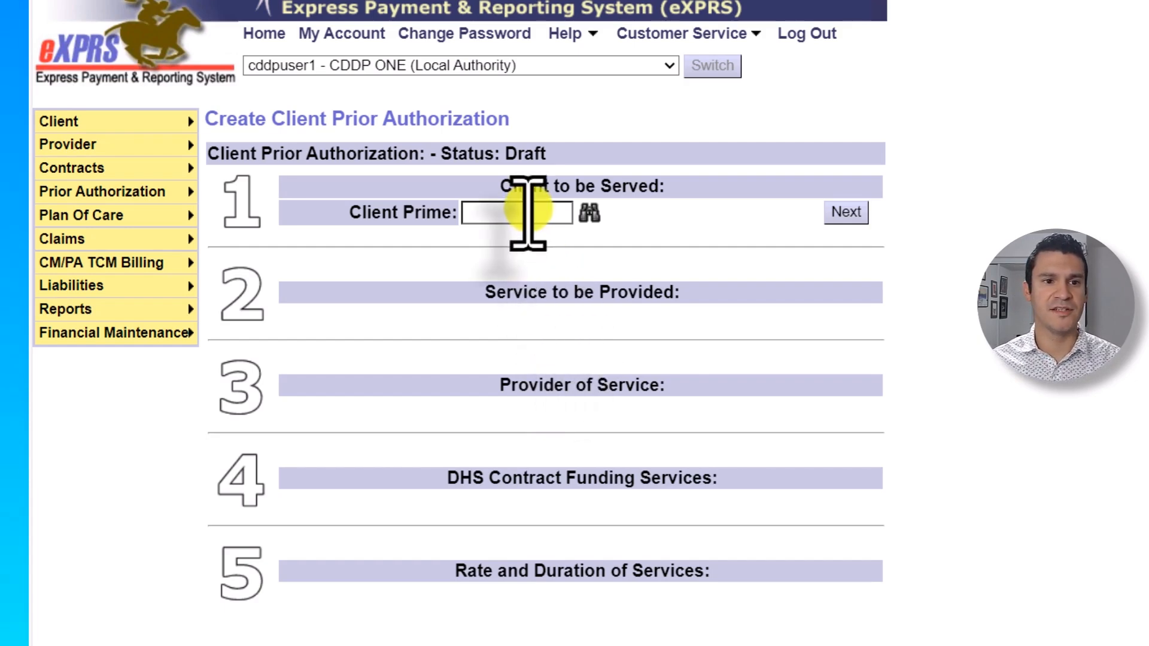
click(528, 217)
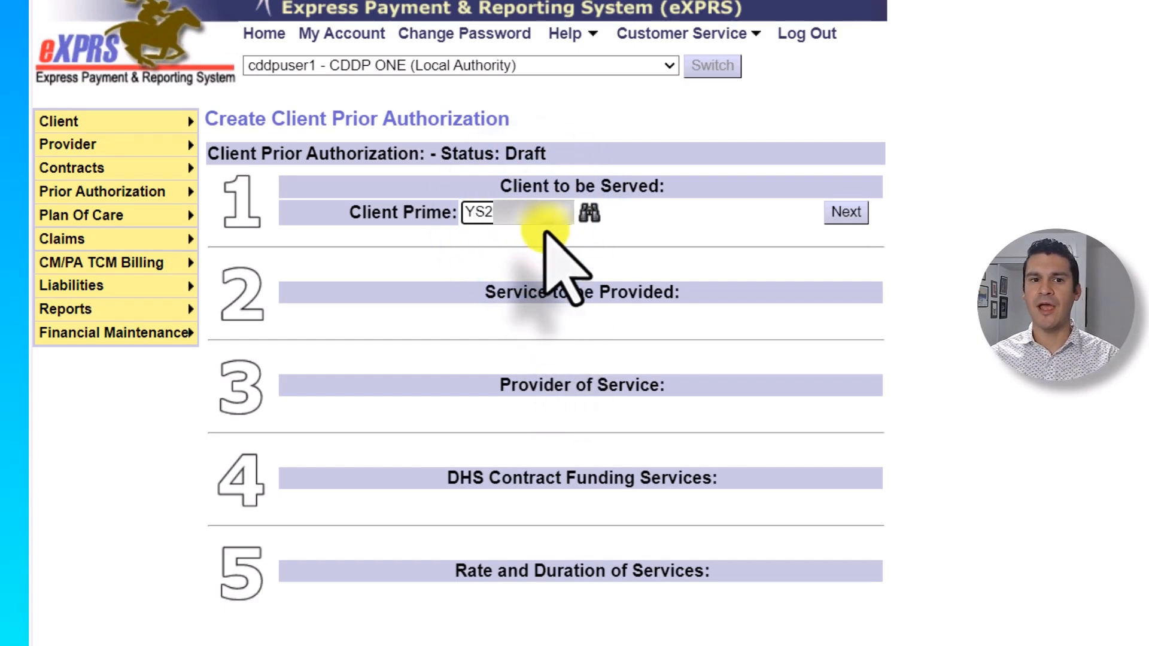
click(846, 213)
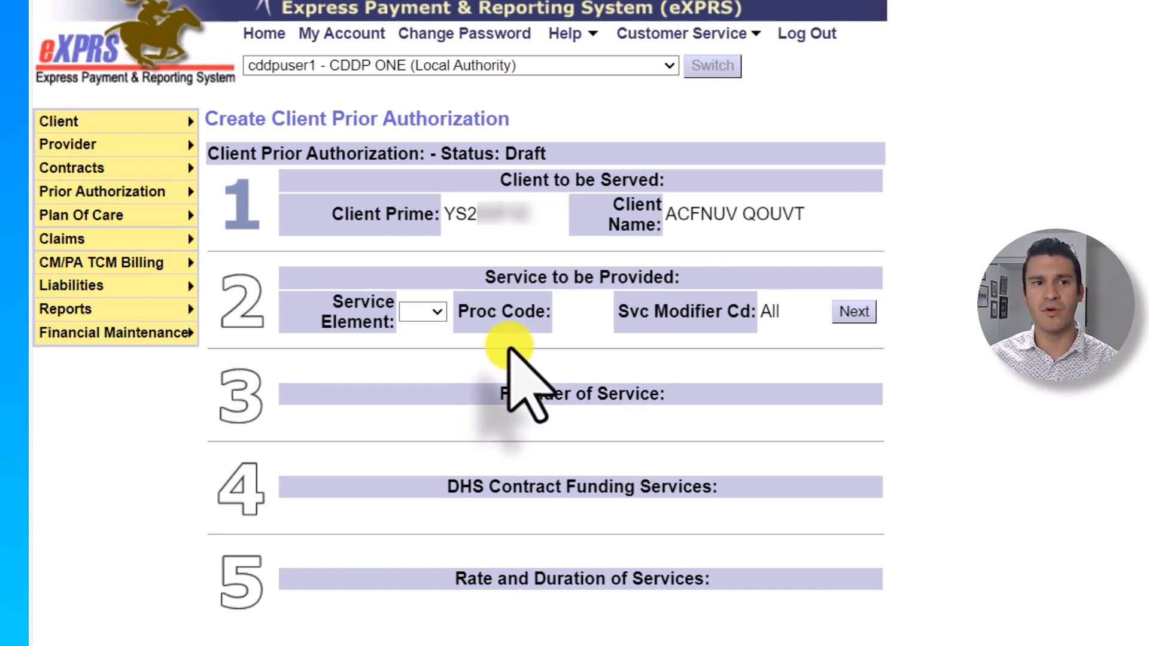
- Choose Service Element 51 with procedure code ORSLV and modifier All
click(431, 312)
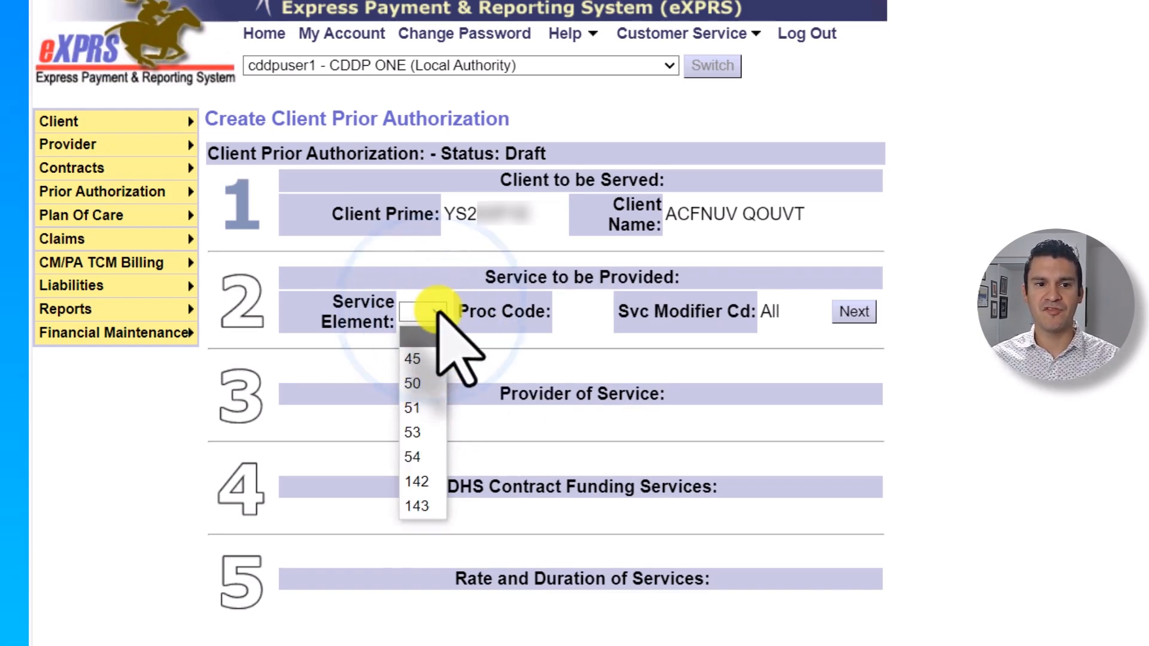
click(435, 406)
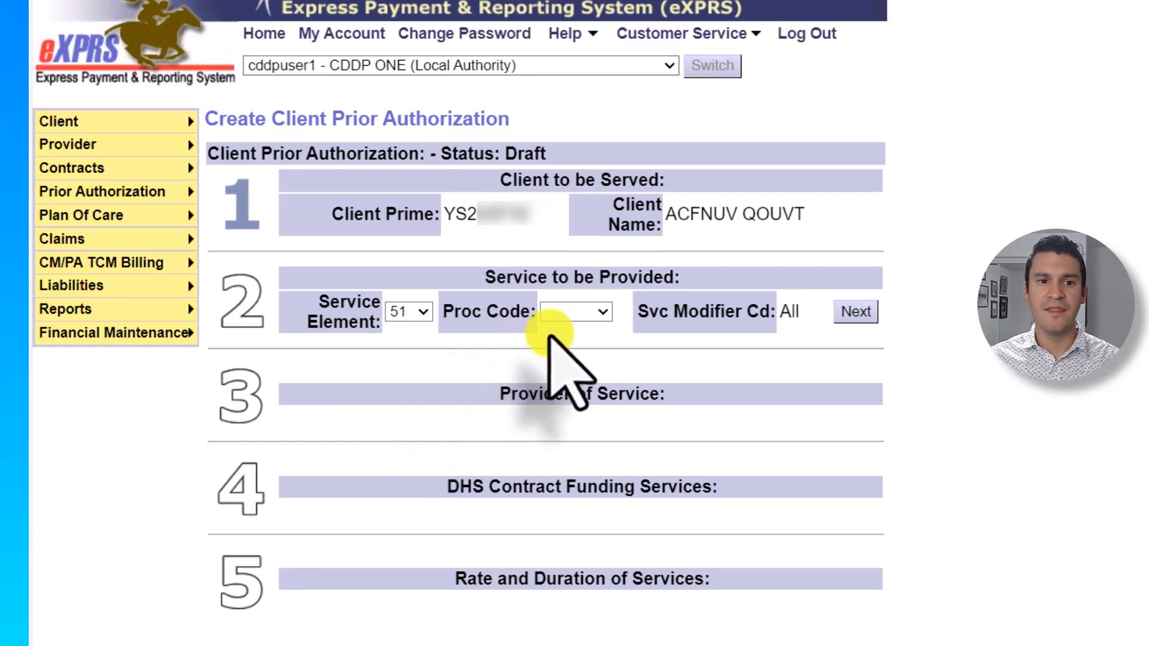
click(603, 311)
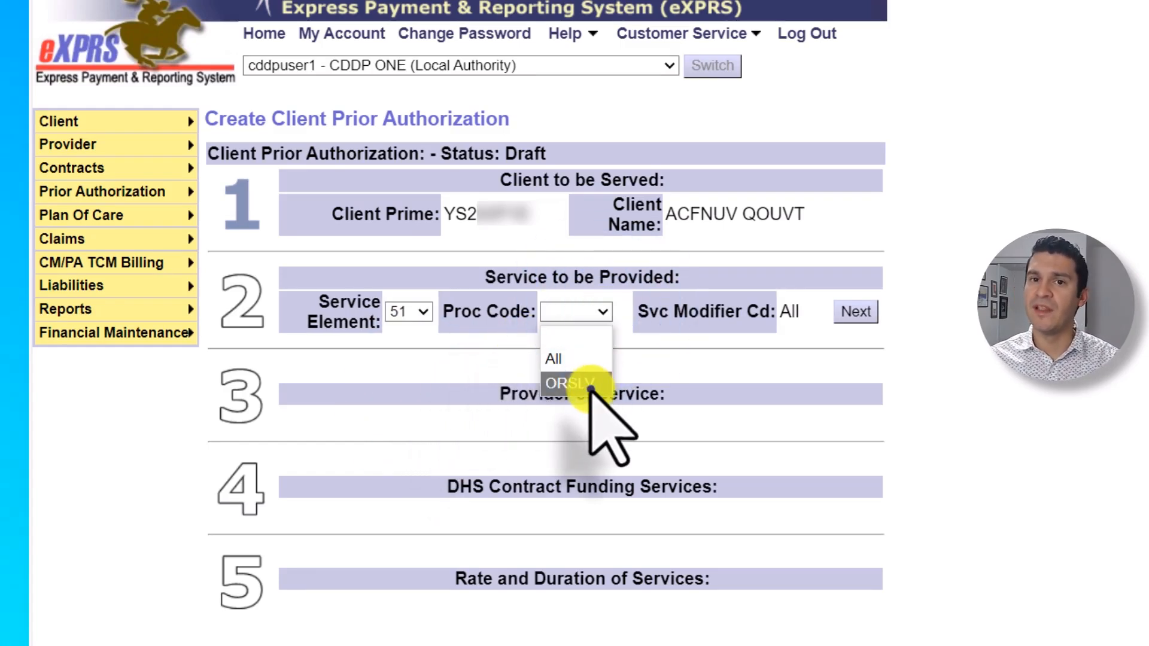
click(590, 386)
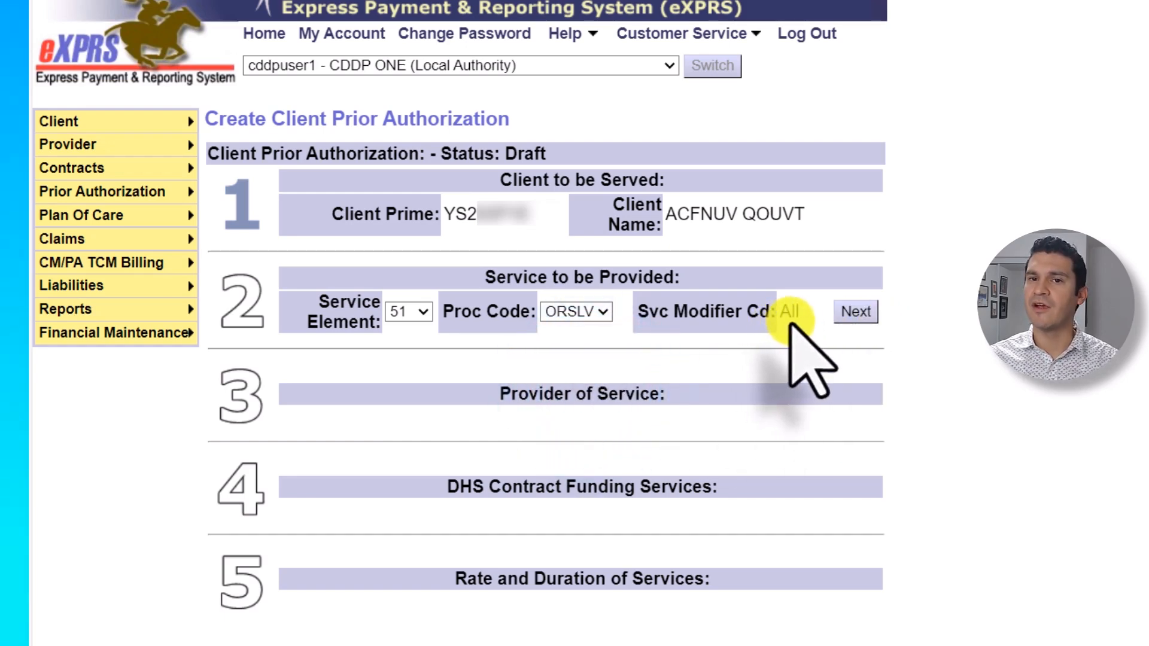
click(852, 312)
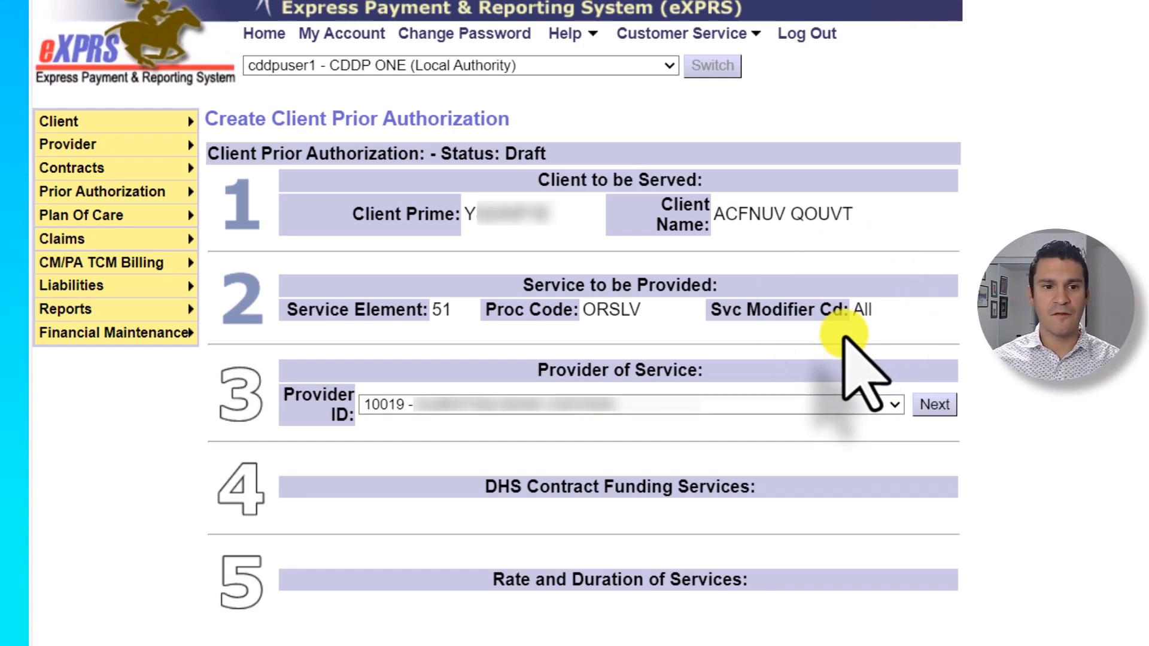
- Select provider 11007 - PROV ONE as the provider of service
click(860, 406)
click(601, 166)
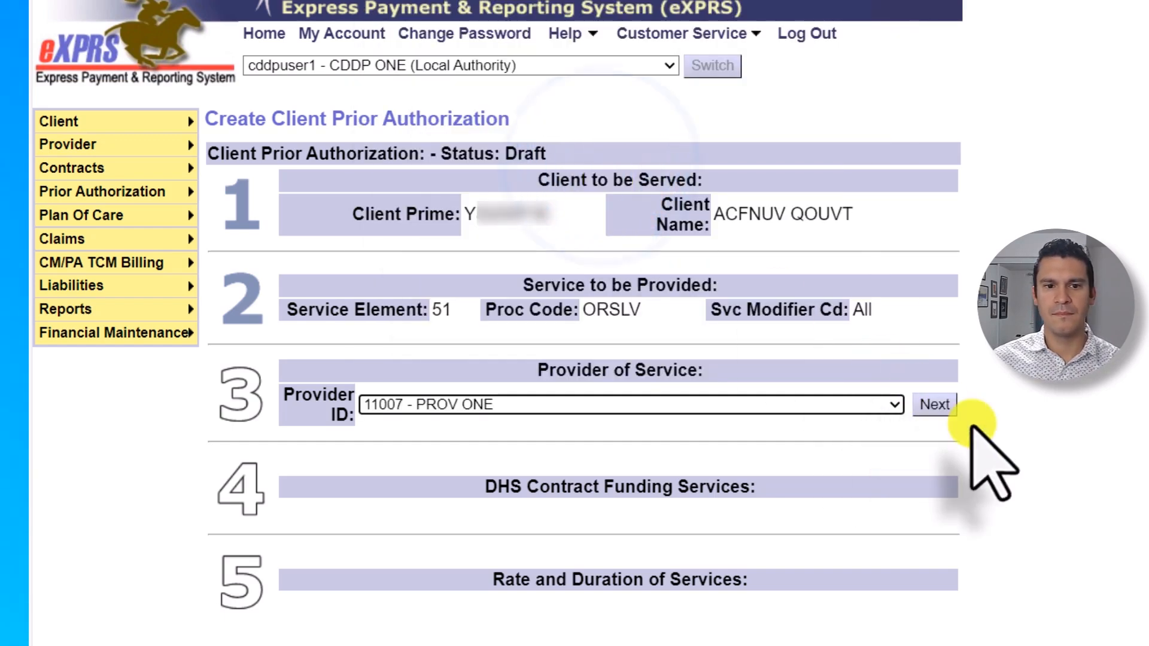
click(935, 405)
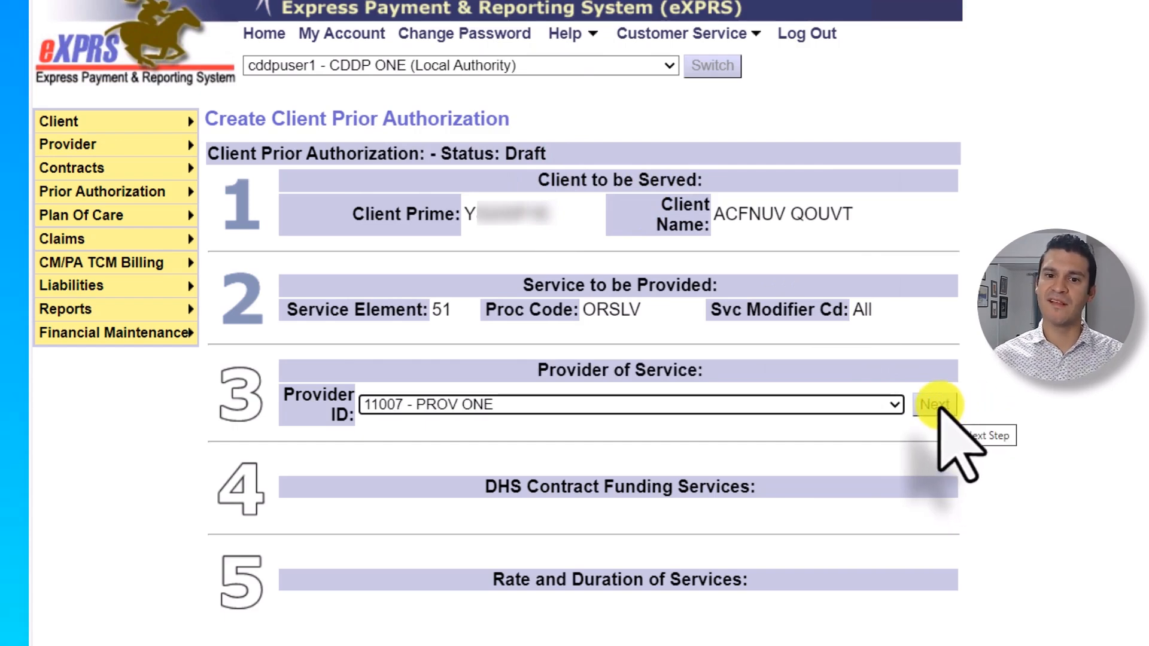
click(922, 431)
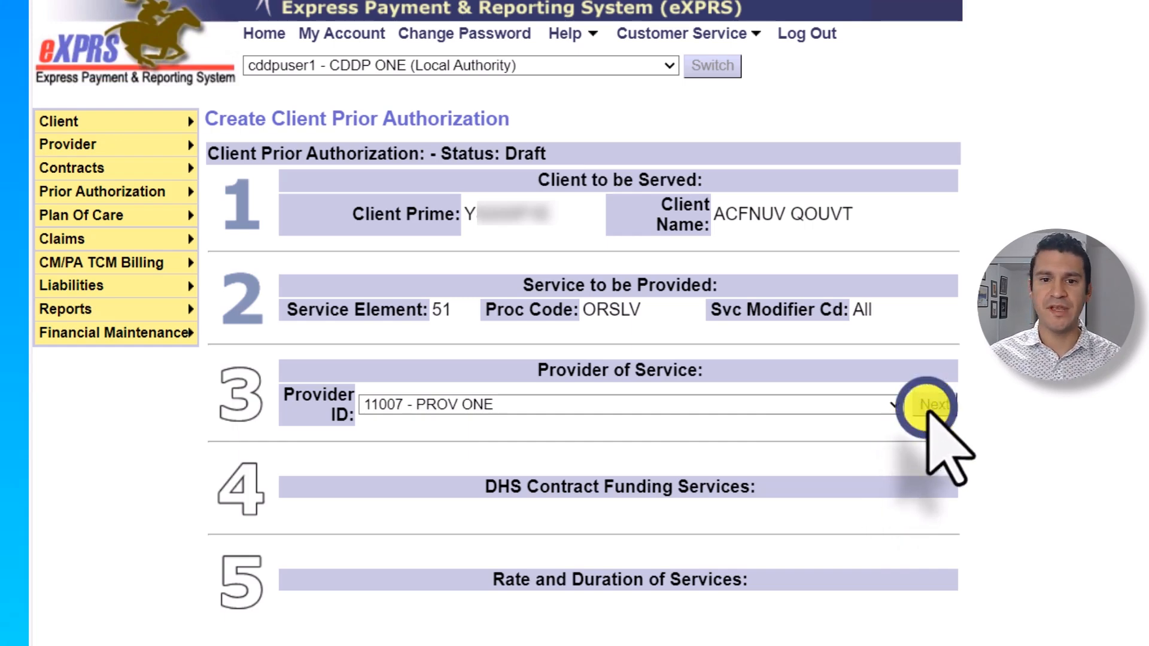
click(929, 411)
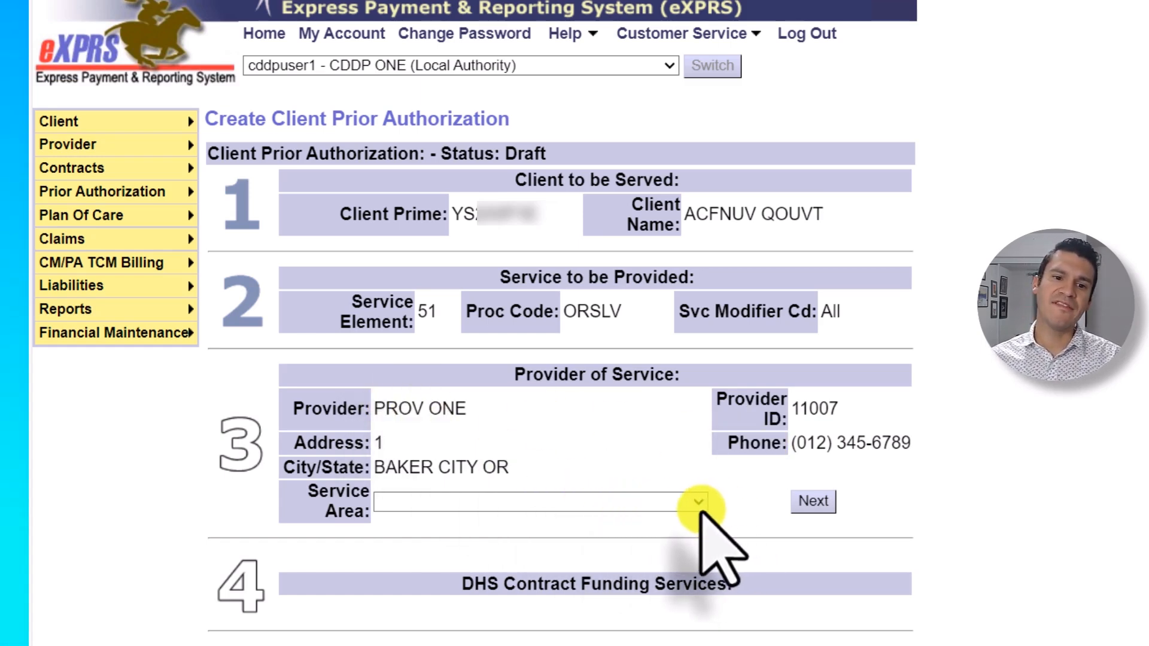
- Choose the PROV ONE SE51 ALL service area for Baker
click(699, 506)
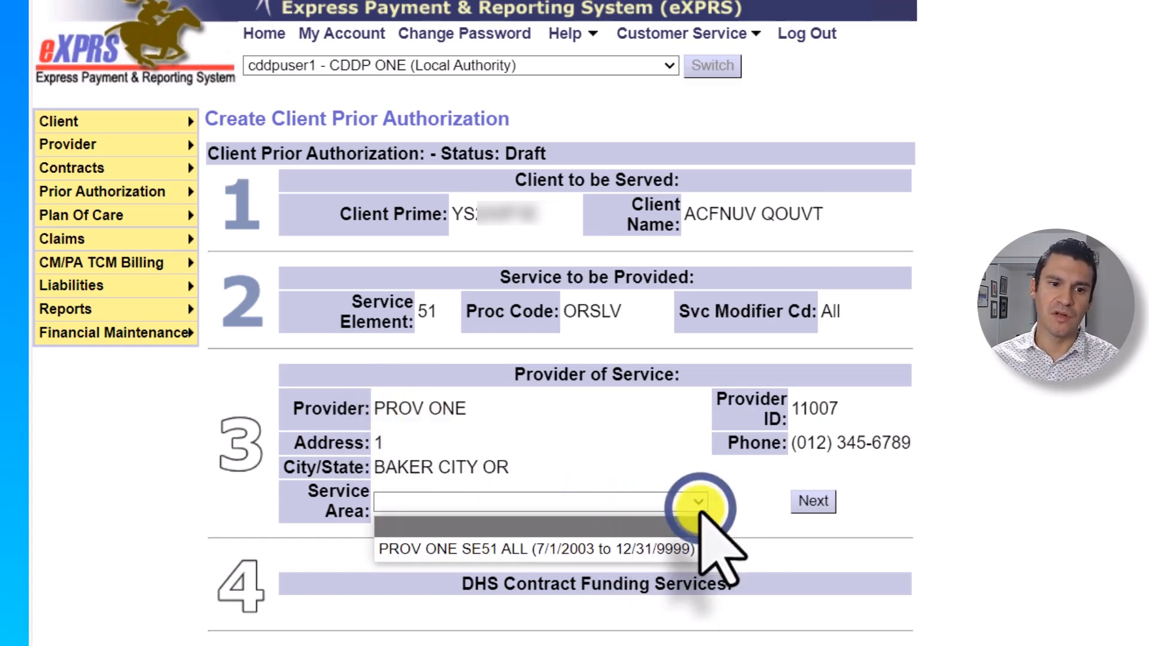
click(689, 549)
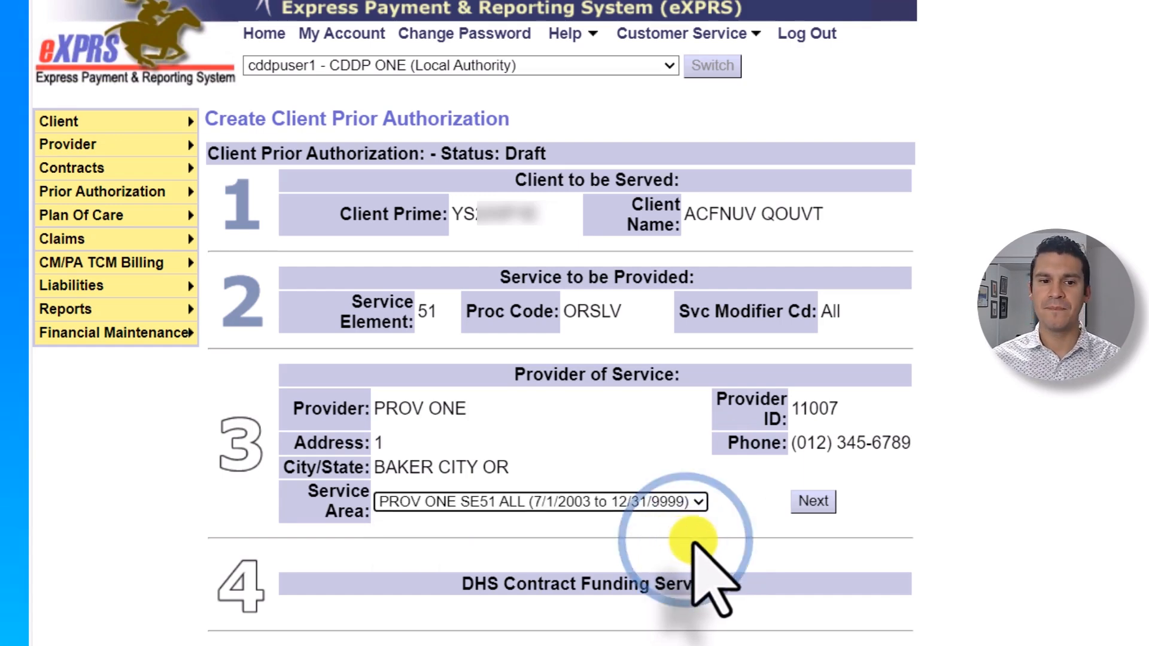
click(833, 501)
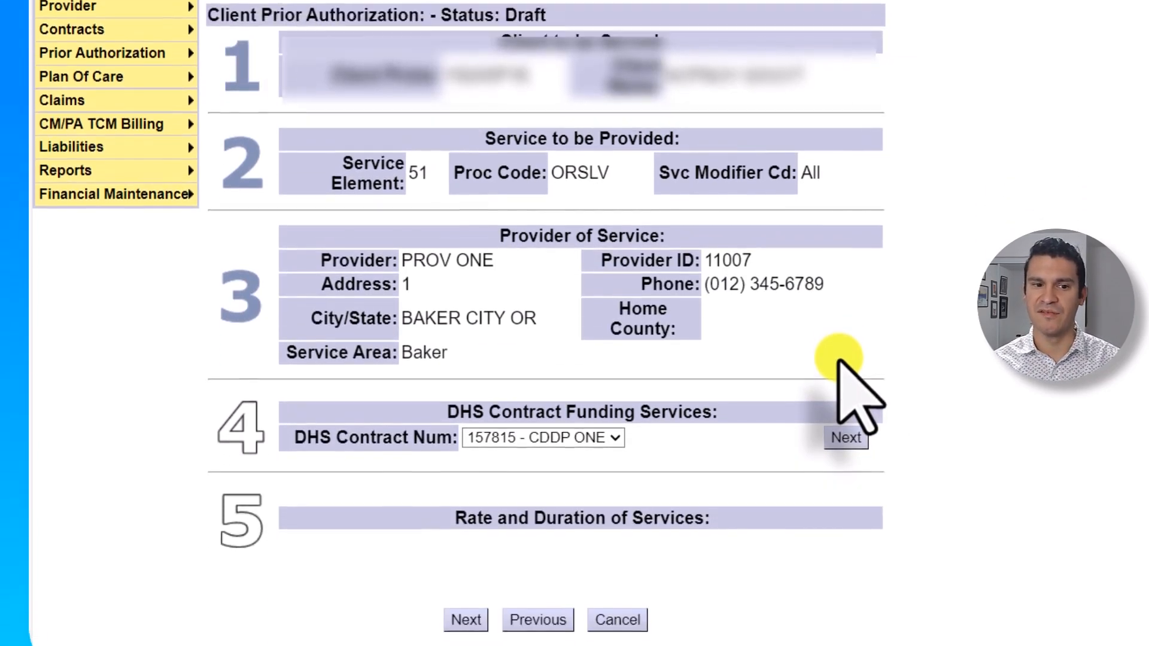
- Confirm DHS contract 157815 for the funding
click(652, 573)
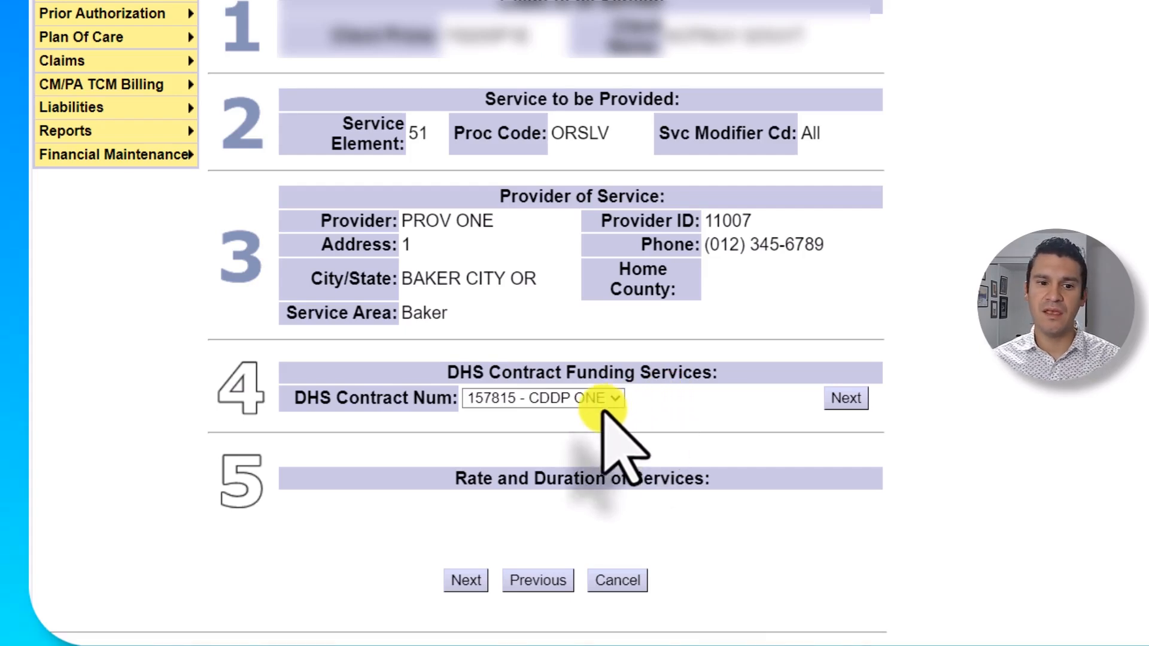
click(619, 399)
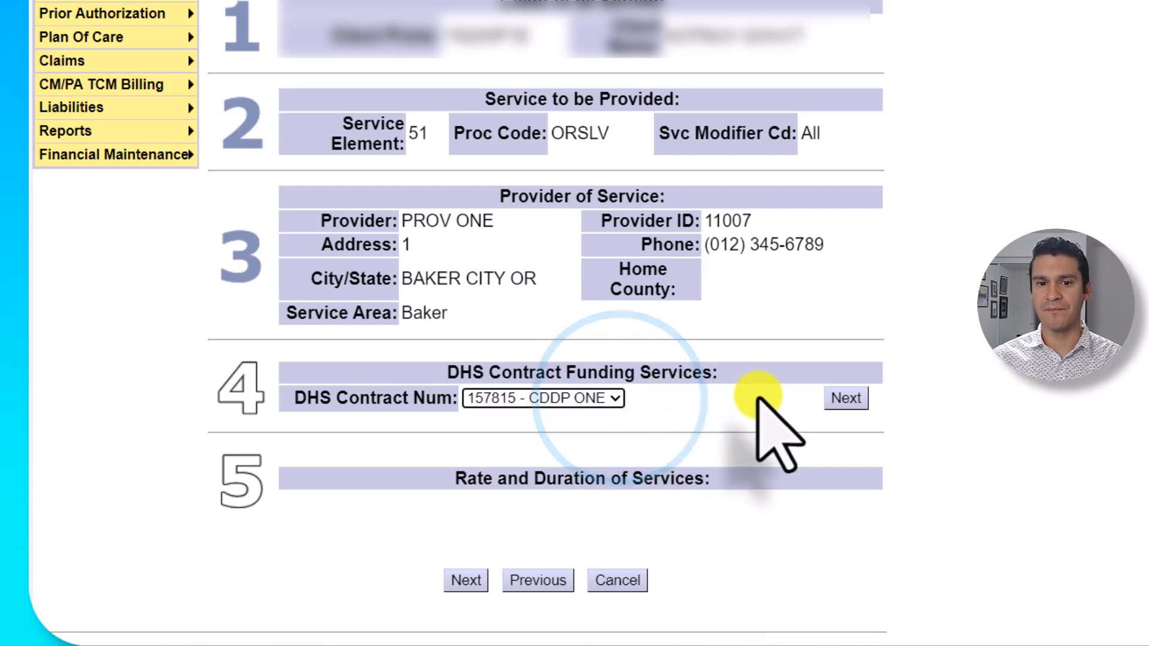
click(848, 404)
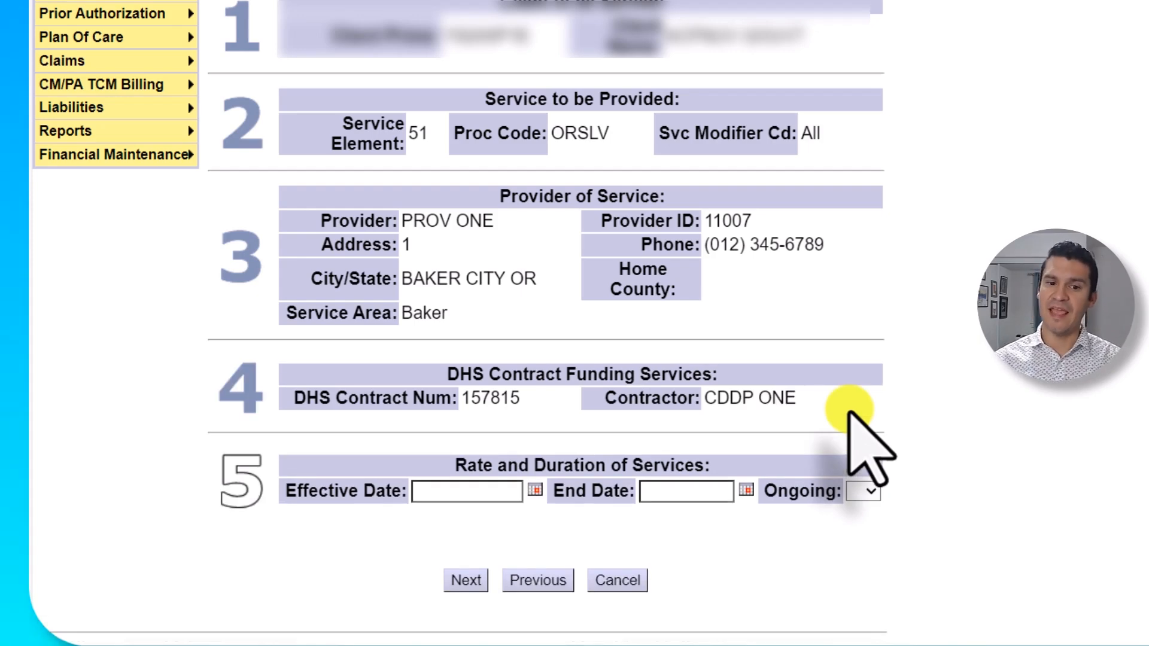
- Set the service to run 11/01/2024 to 6/30/2025 with Ongoing set to Y
click(476, 490)
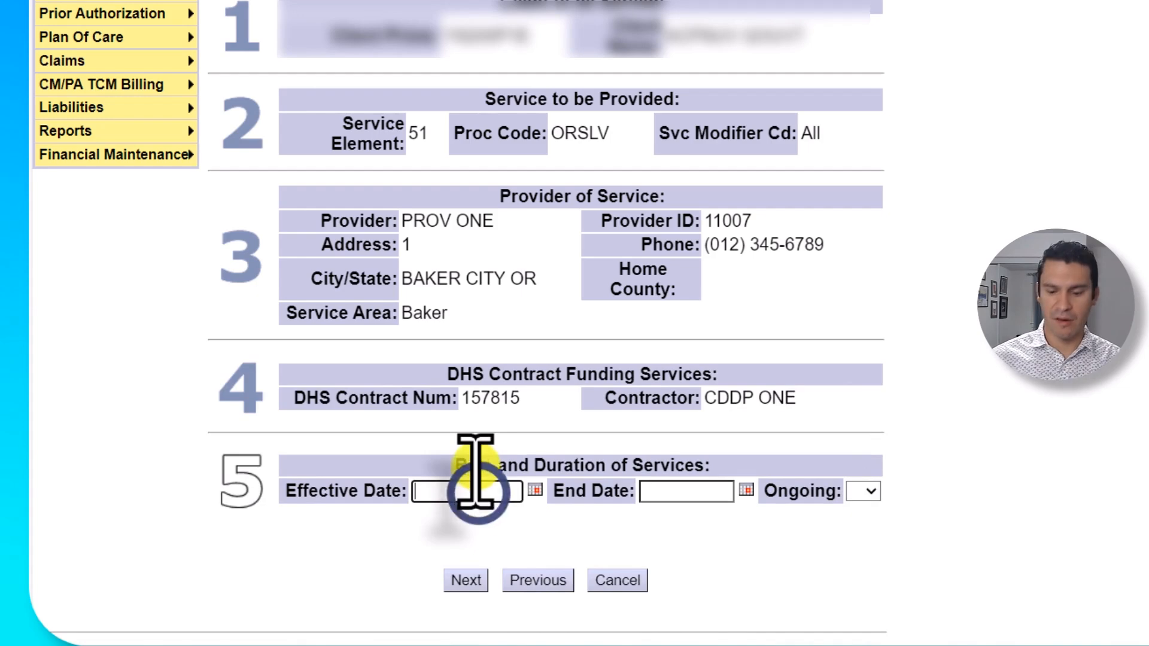
text(11/01)
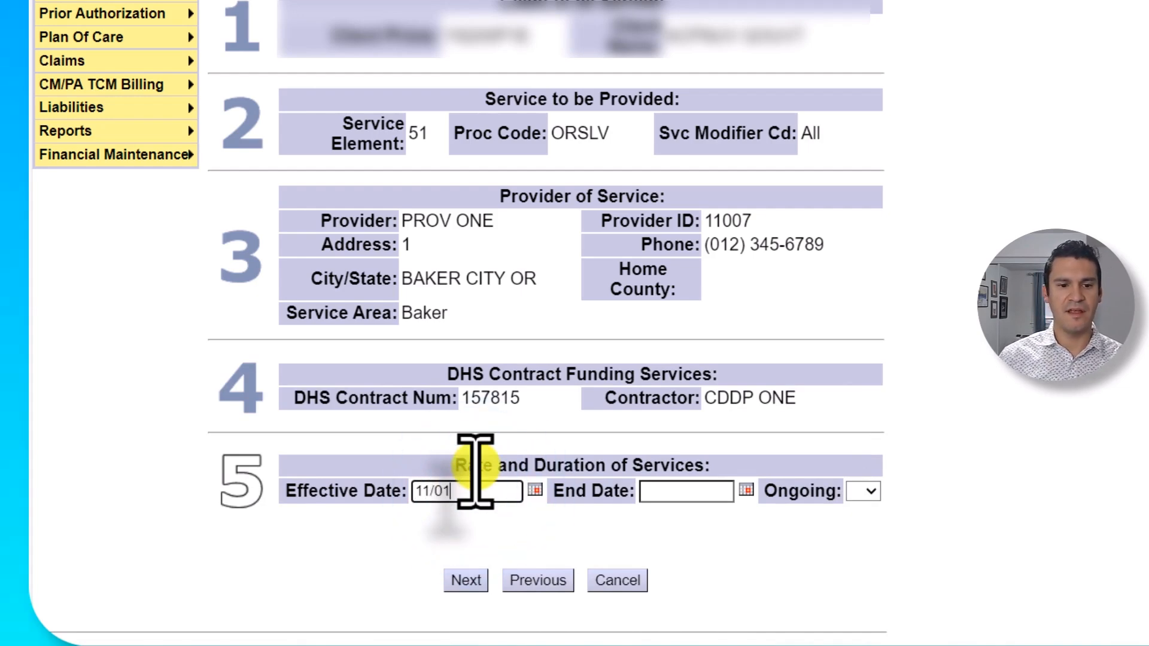
text(/2024)
key(Tab)
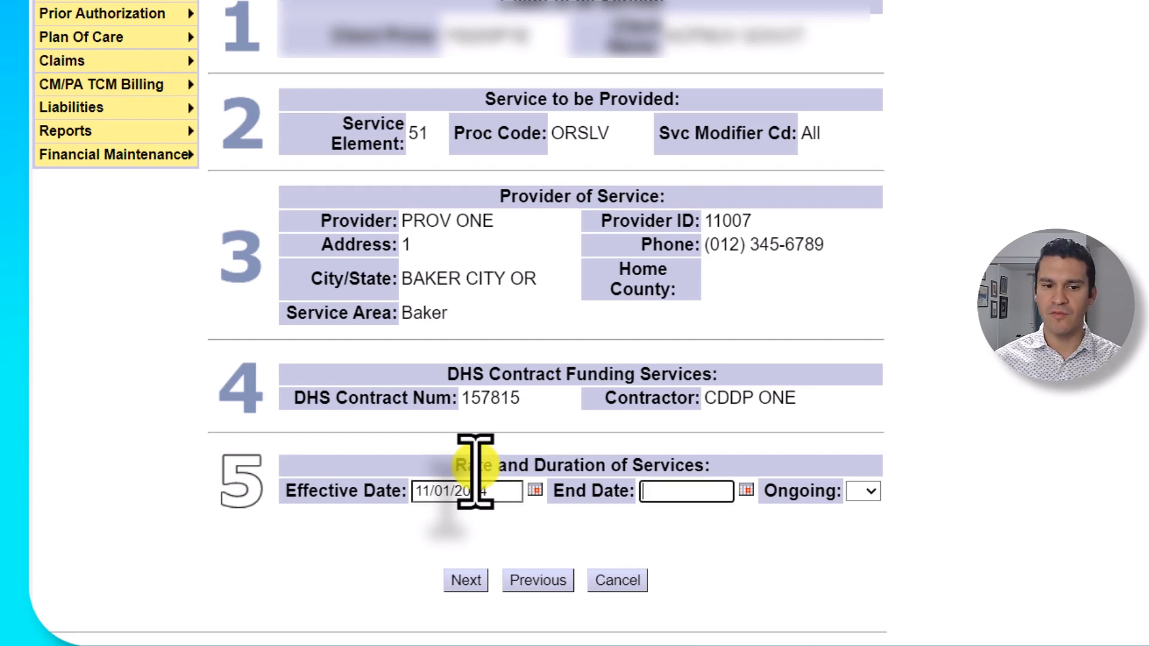
text(6/30/2025)
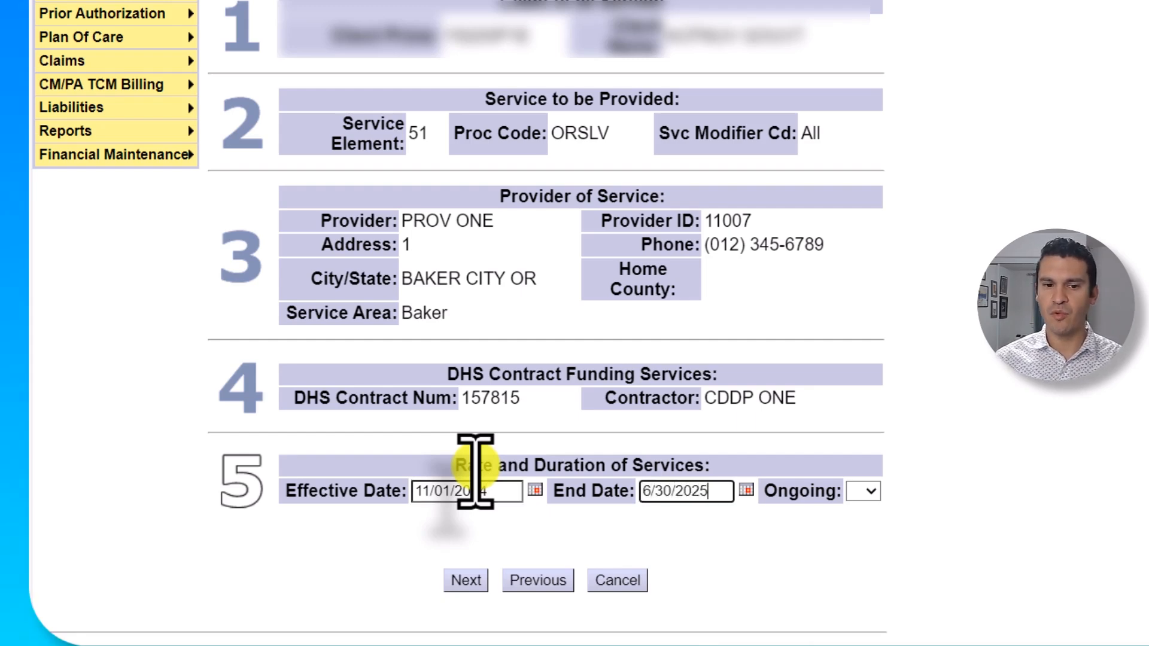
key(Tab)
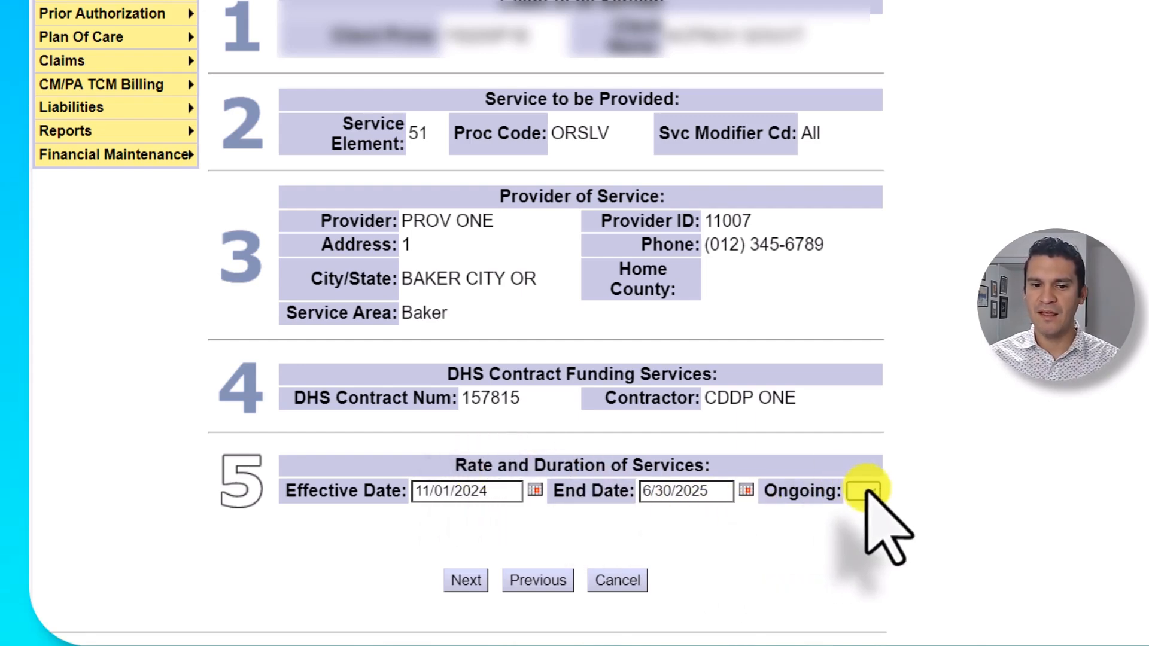
click(866, 491)
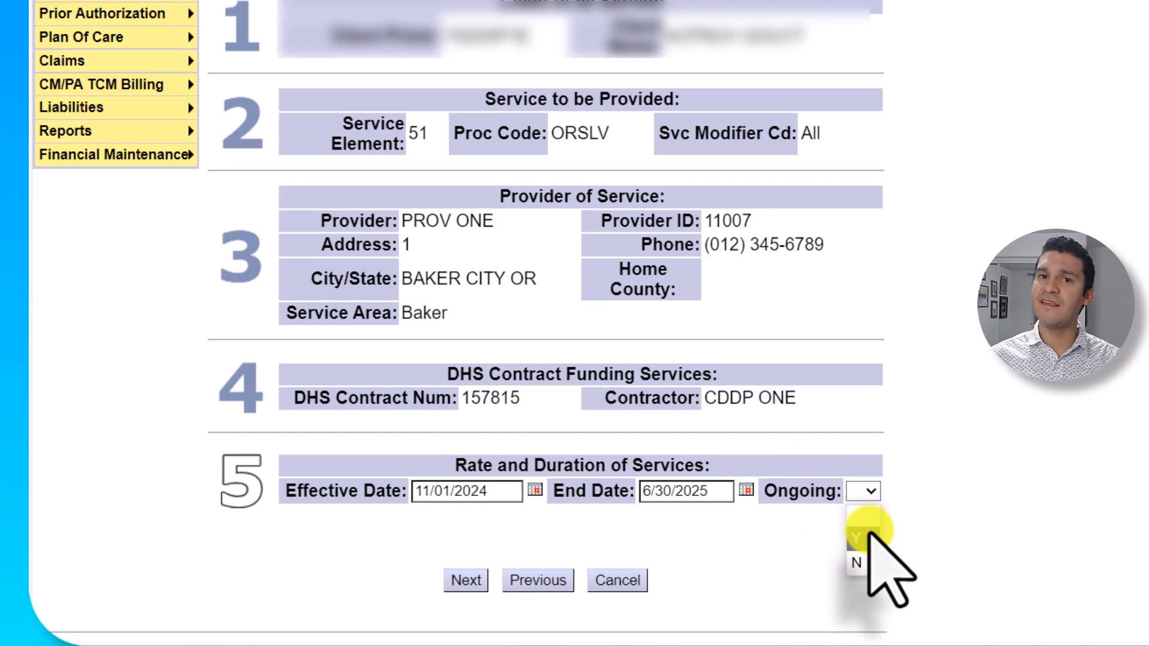
click(862, 537)
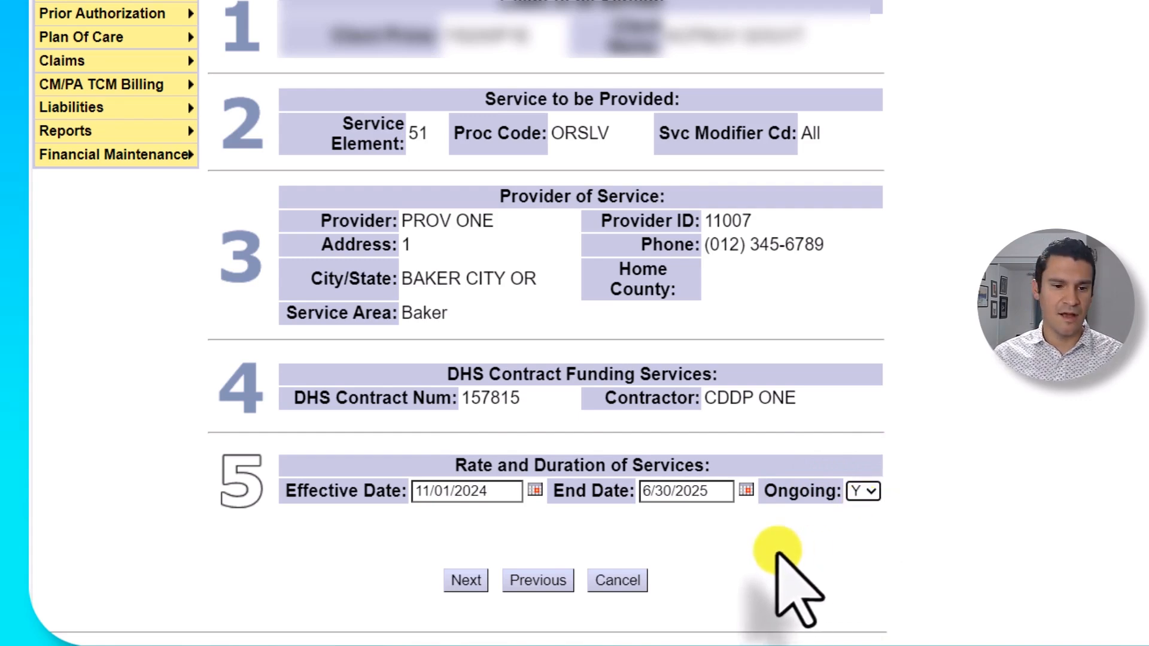
click(471, 580)
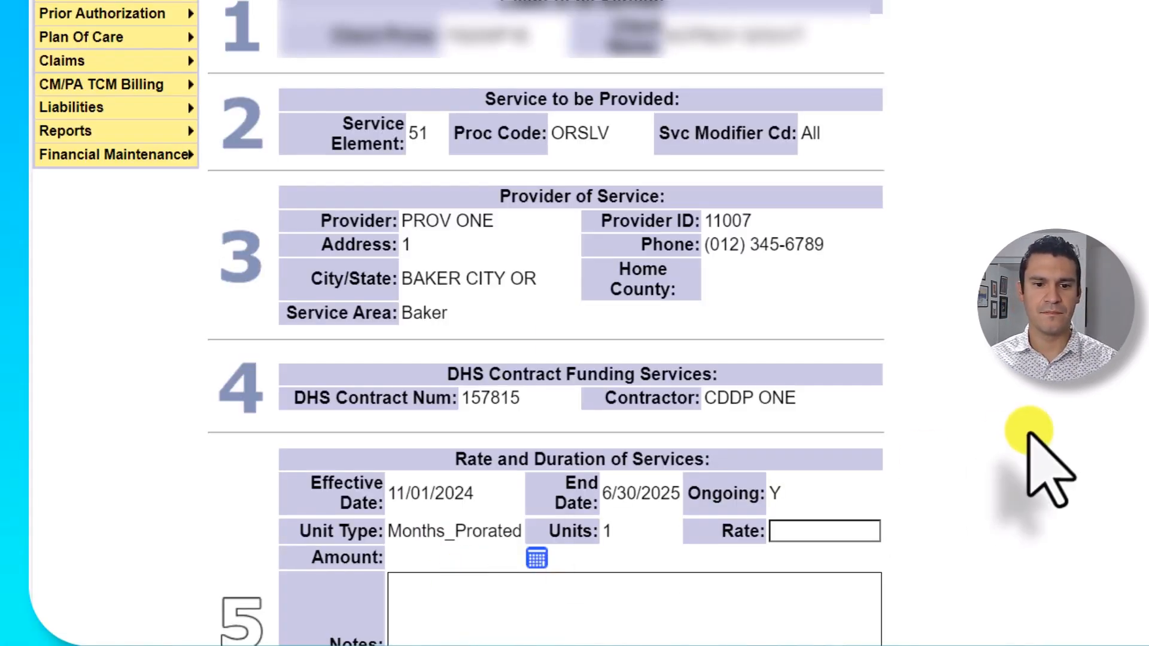
- Enter a 6897.24 rate for the Months_Prorated service, giving an amount of $55,177.92
scroll(995, 462, down, 4)
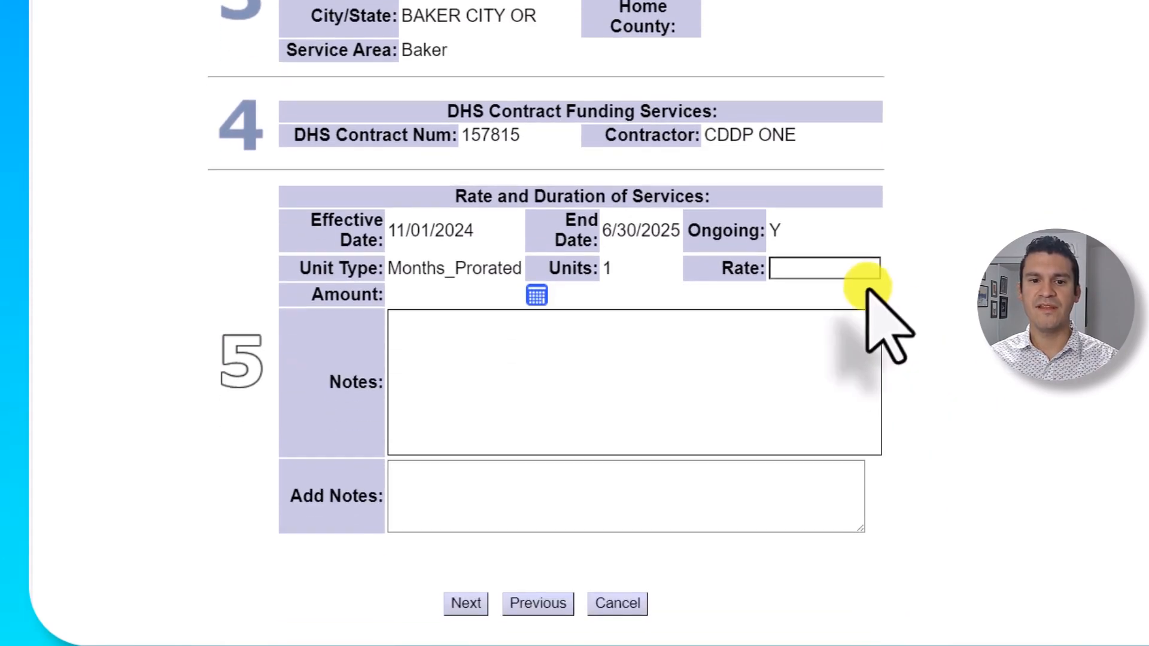
click(809, 267)
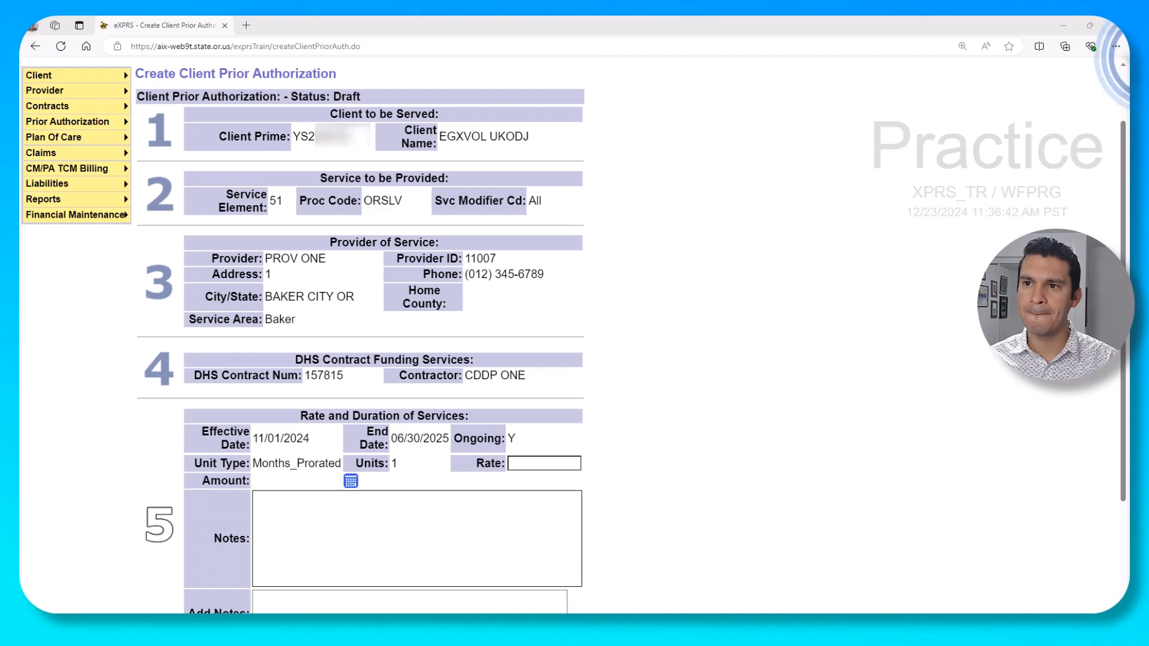
click(509, 467)
text(6897.24)
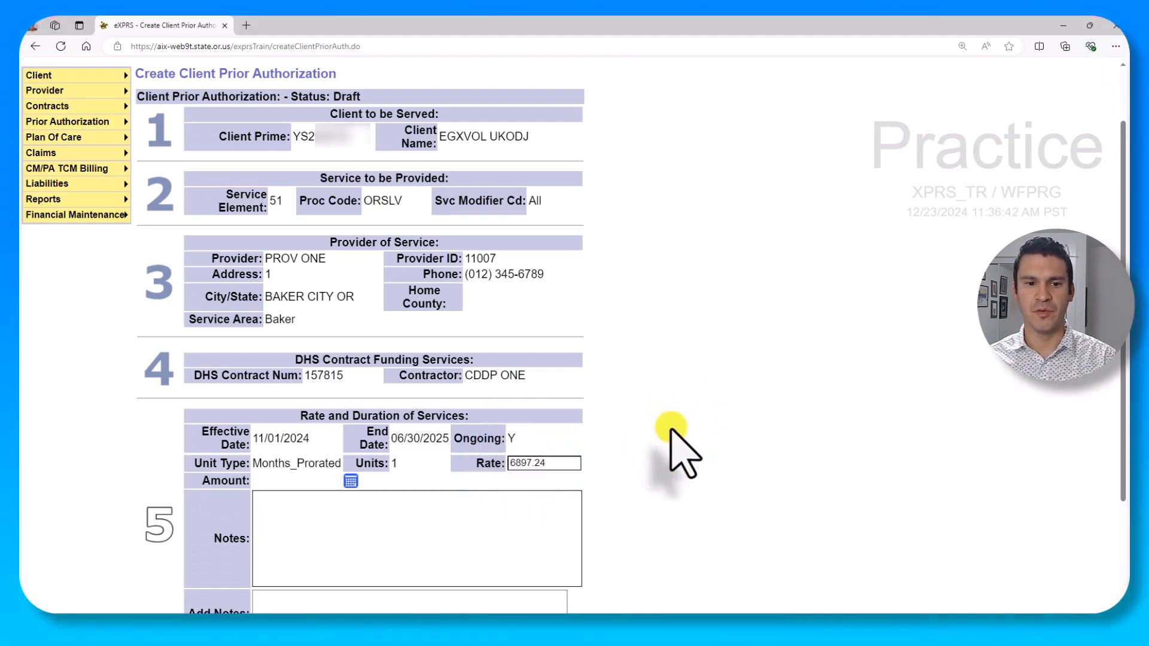
scroll(670, 422, down, 1)
scroll(672, 423, down, 1)
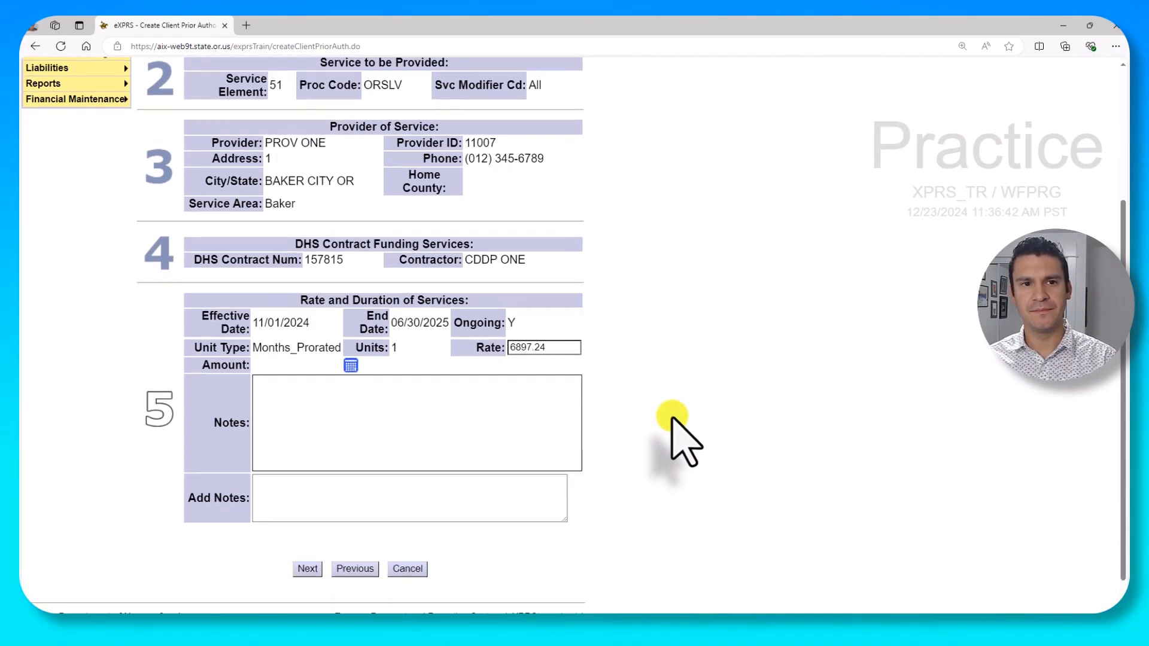
click(305, 571)
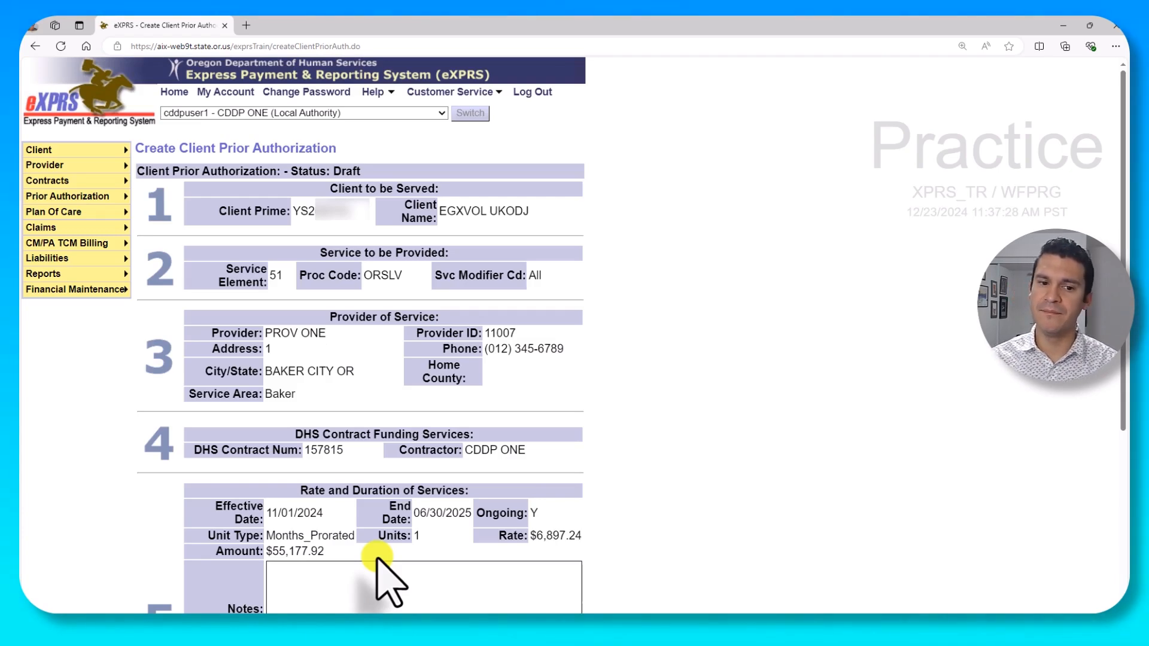
- Submit the $55,177.92 authorization so it is accepted with status Pending
scroll(427, 541, down, 4)
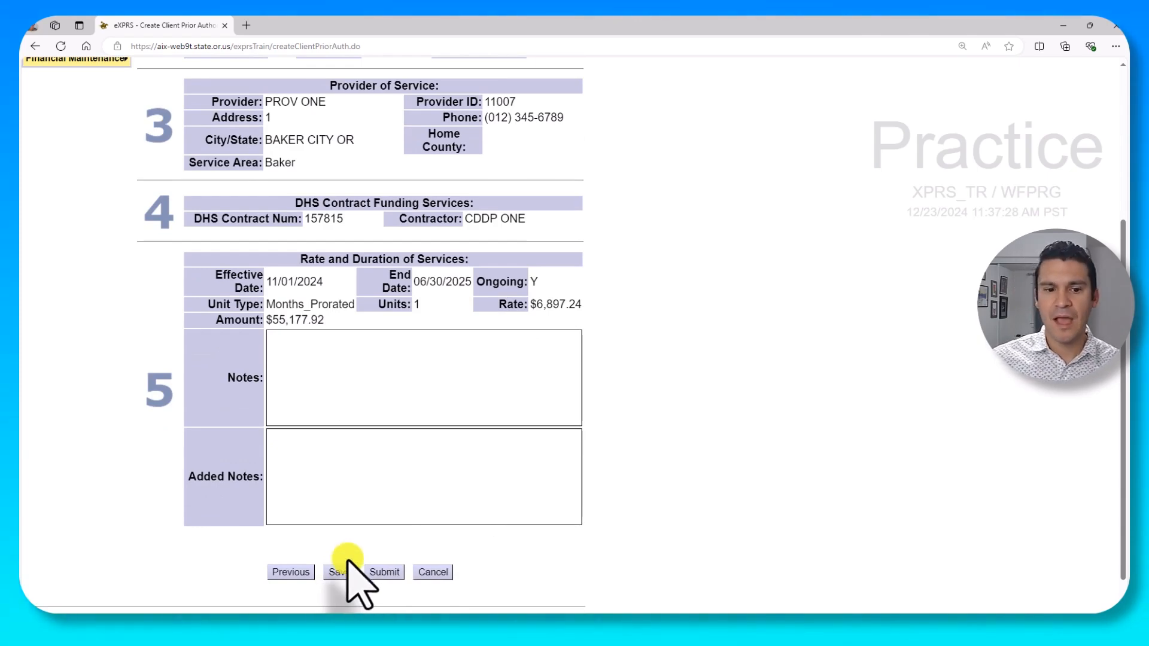
click(383, 572)
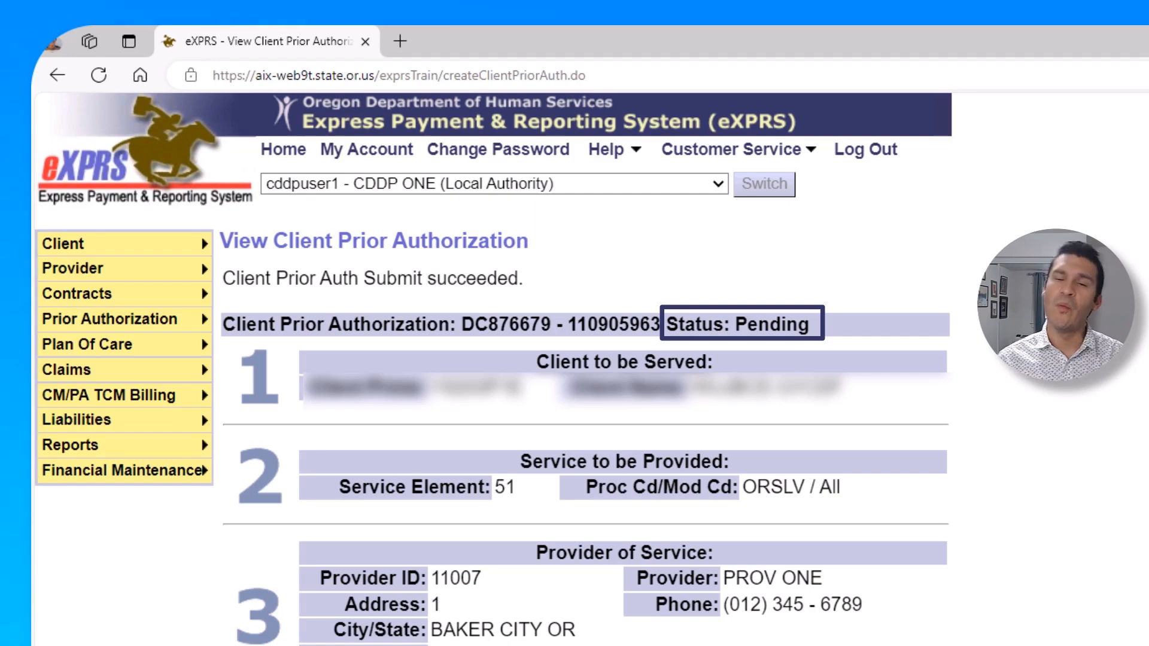
scroll(583, 371, down, 5)
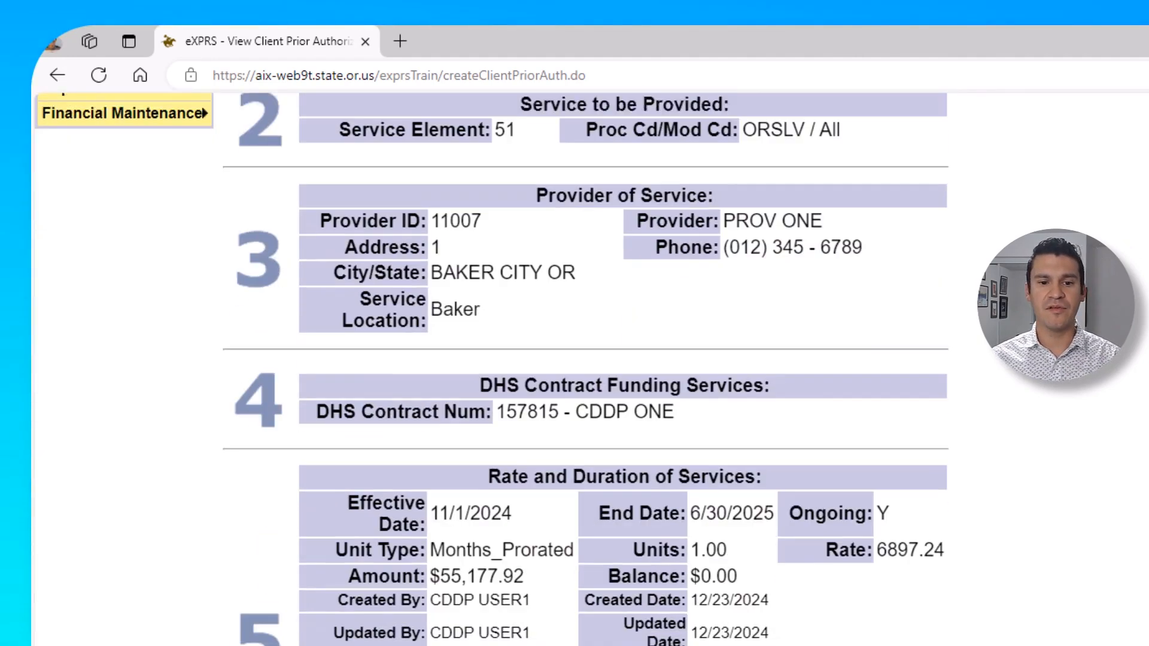